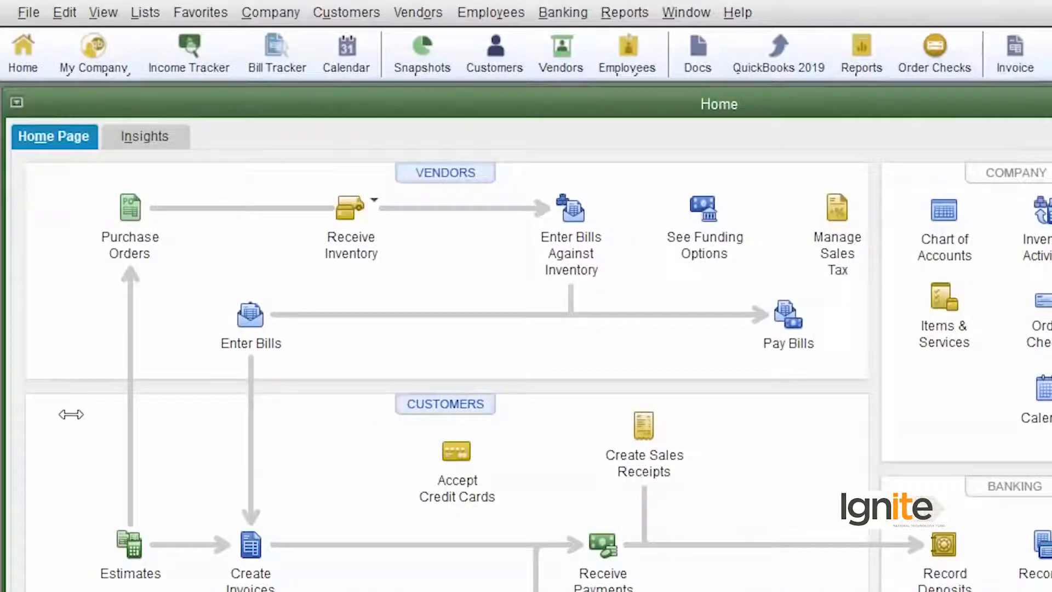
Open the Price Level List and start a new price level named "Discount 10%"
click(137, 12)
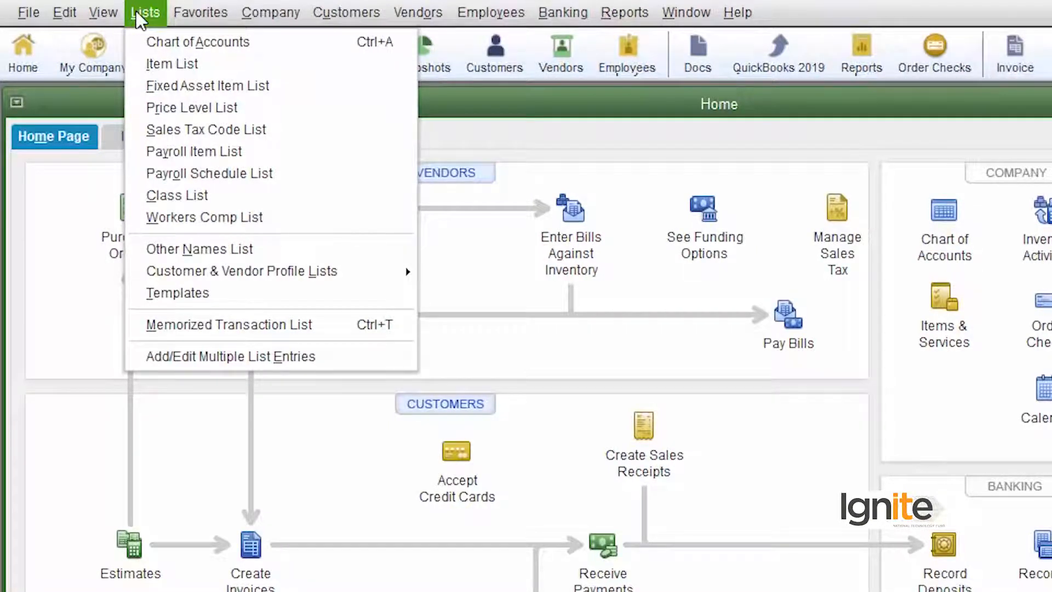
click(209, 103)
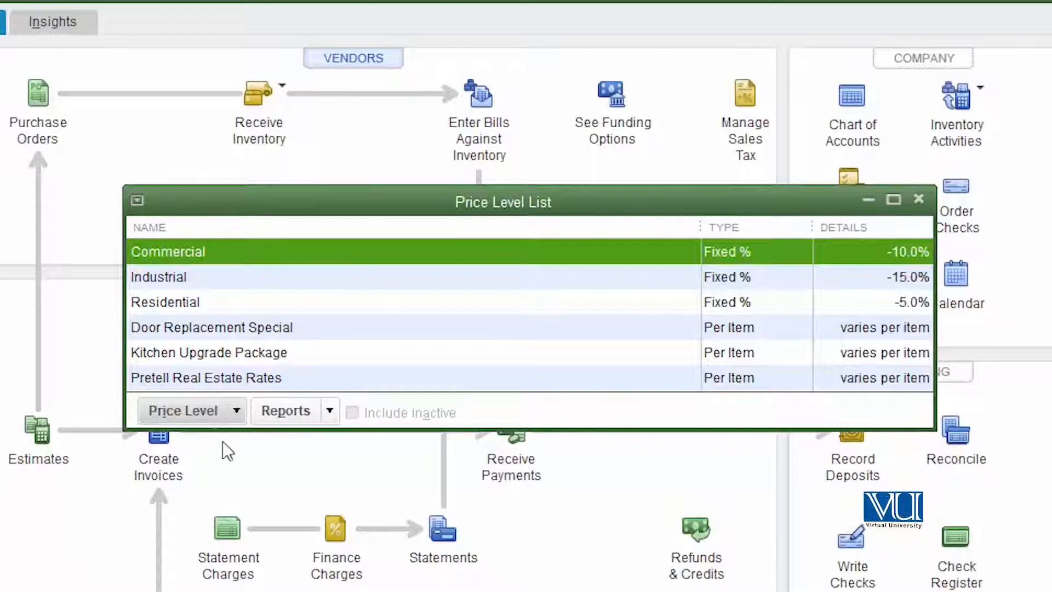
click(210, 417)
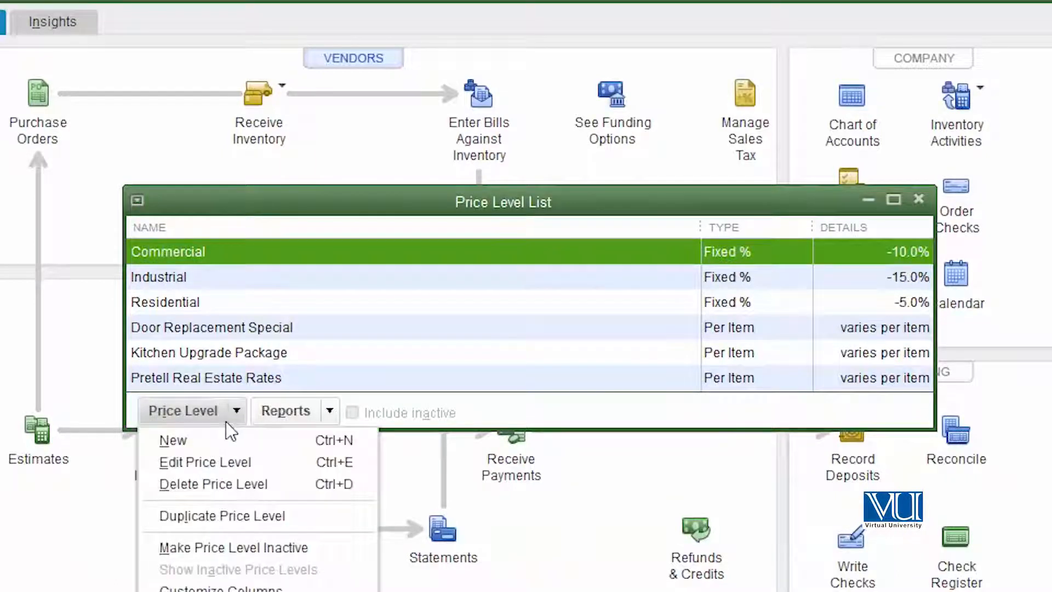
click(233, 441)
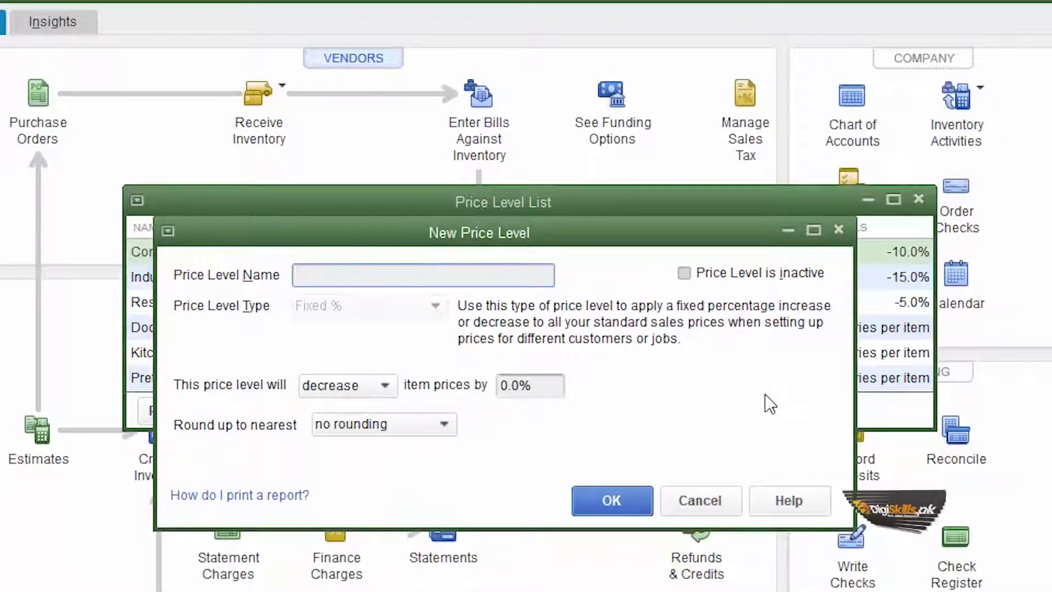
text(Discount 10%)
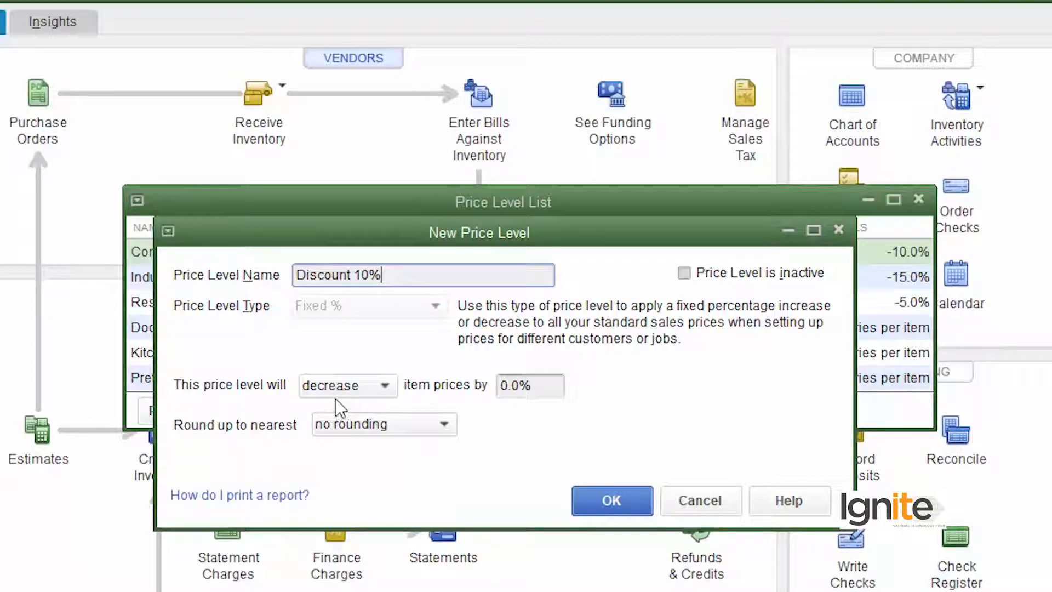
Set the Discount 10% price level to decrease item prices by 10.0% with no rounding, and save it
click(386, 386)
click(386, 387)
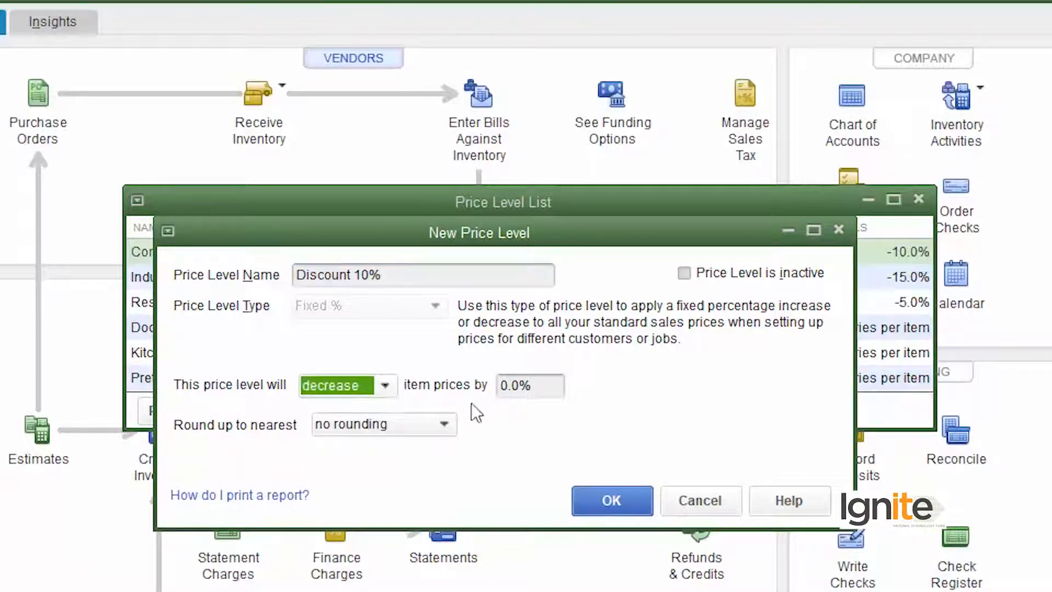
click(510, 384)
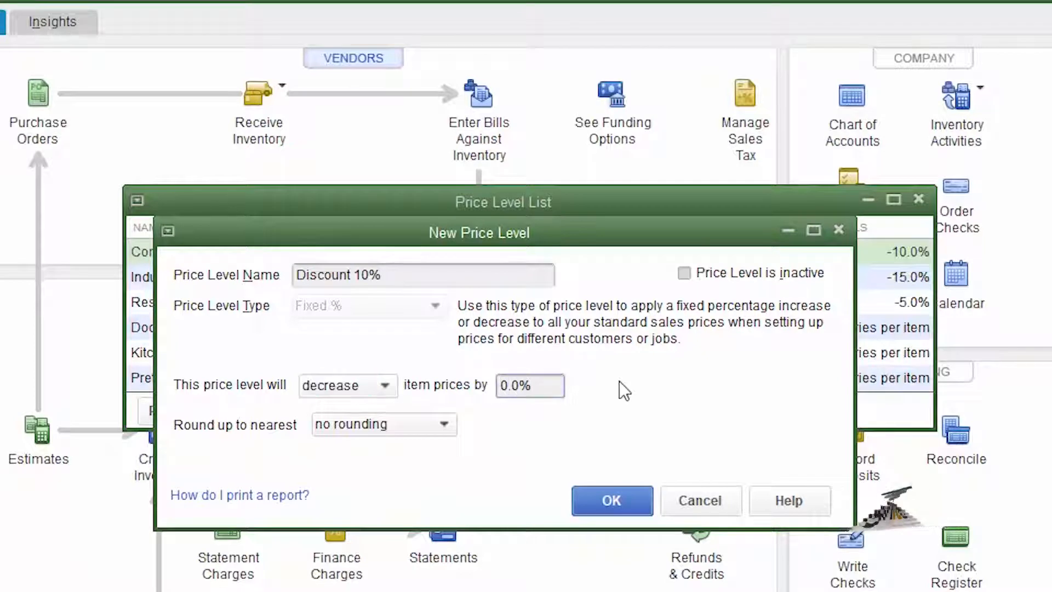
text(1)
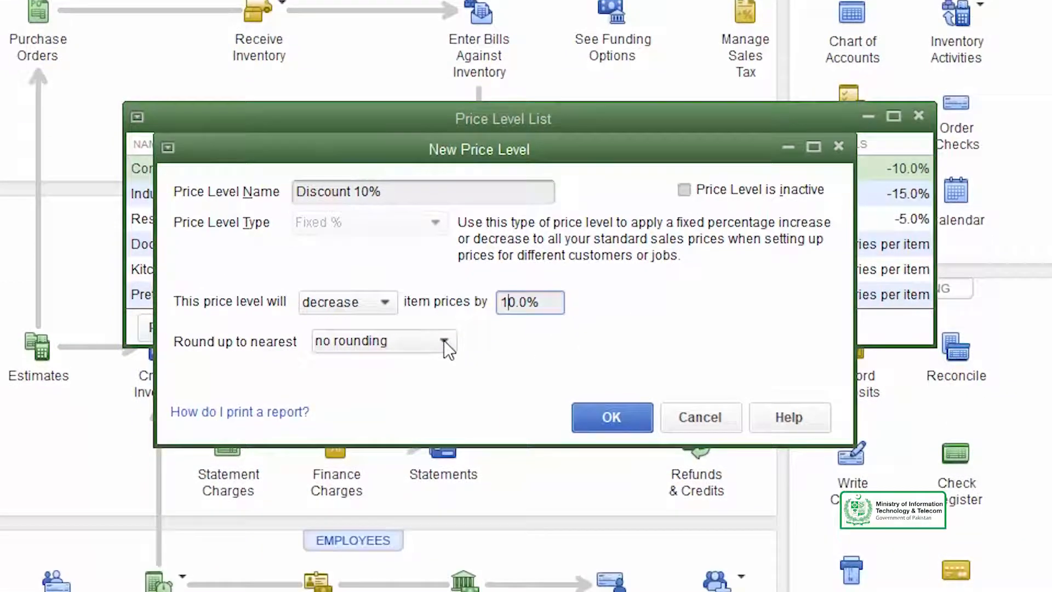
click(443, 399)
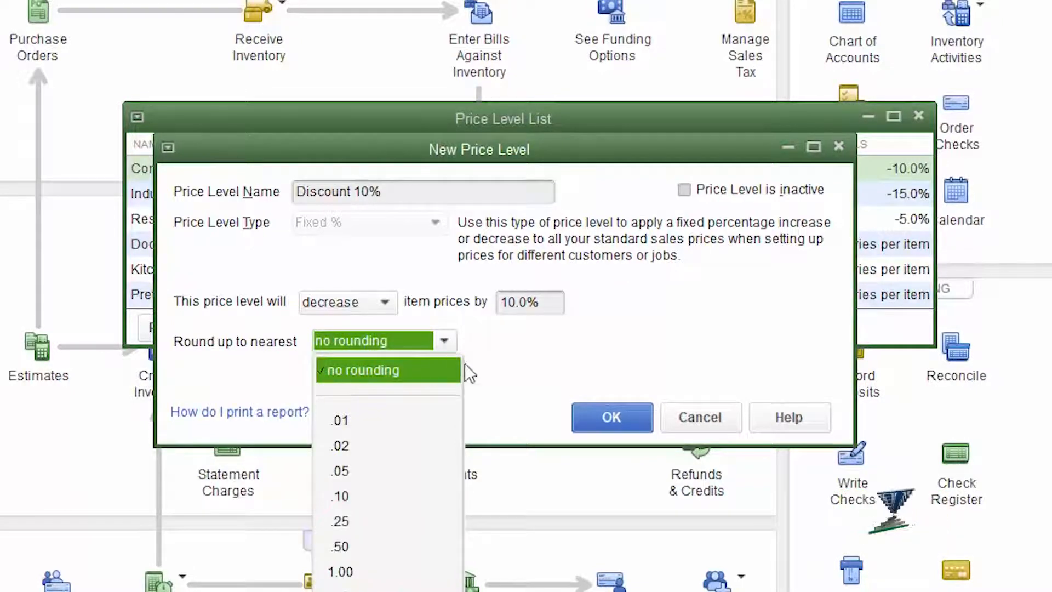
click(445, 373)
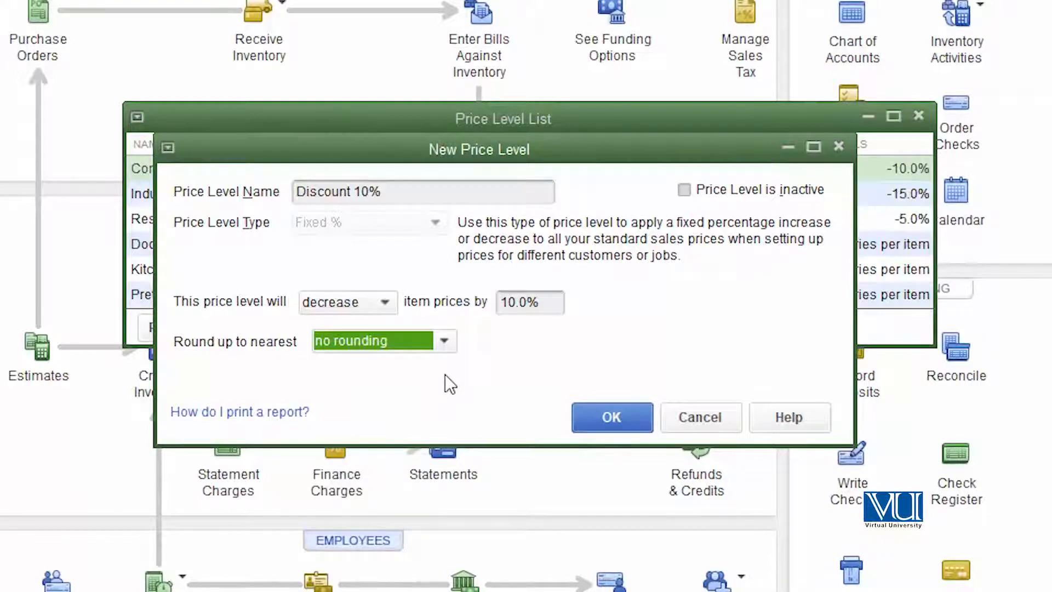
click(622, 416)
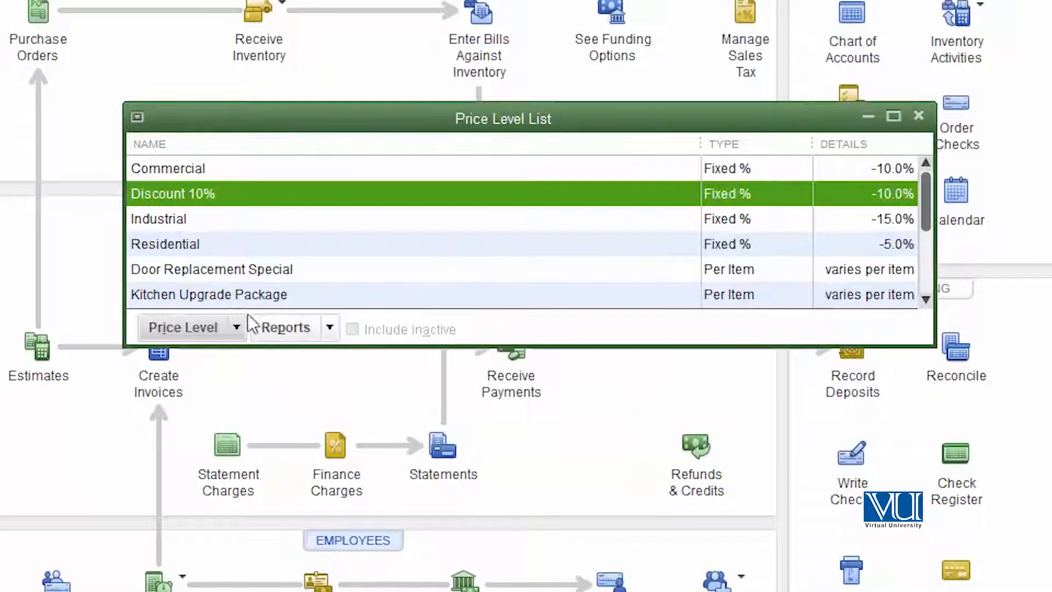
Start another new price level named "With Trans"
click(238, 330)
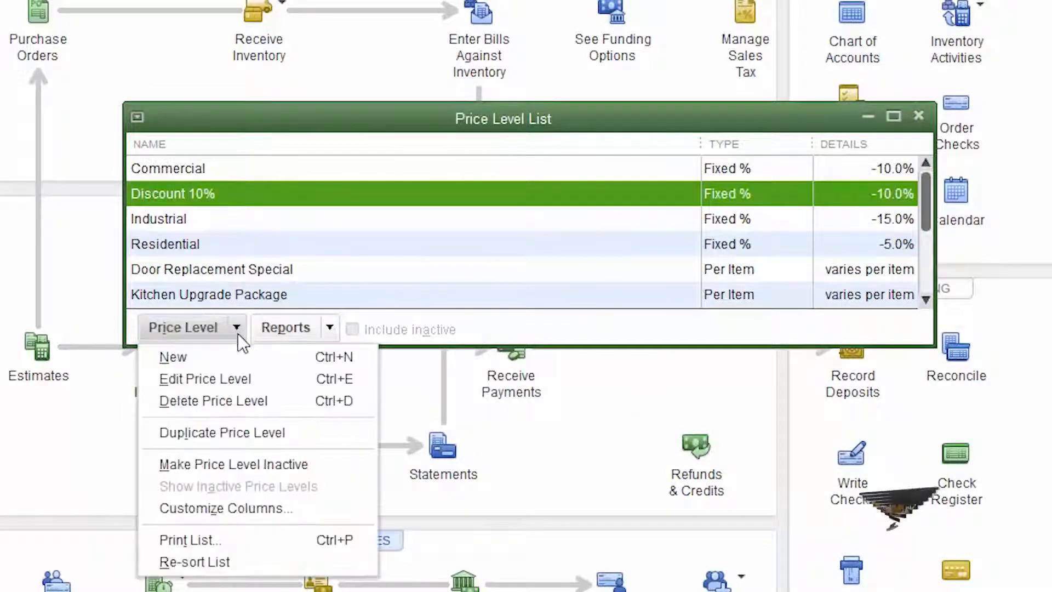
click(244, 355)
text(With )
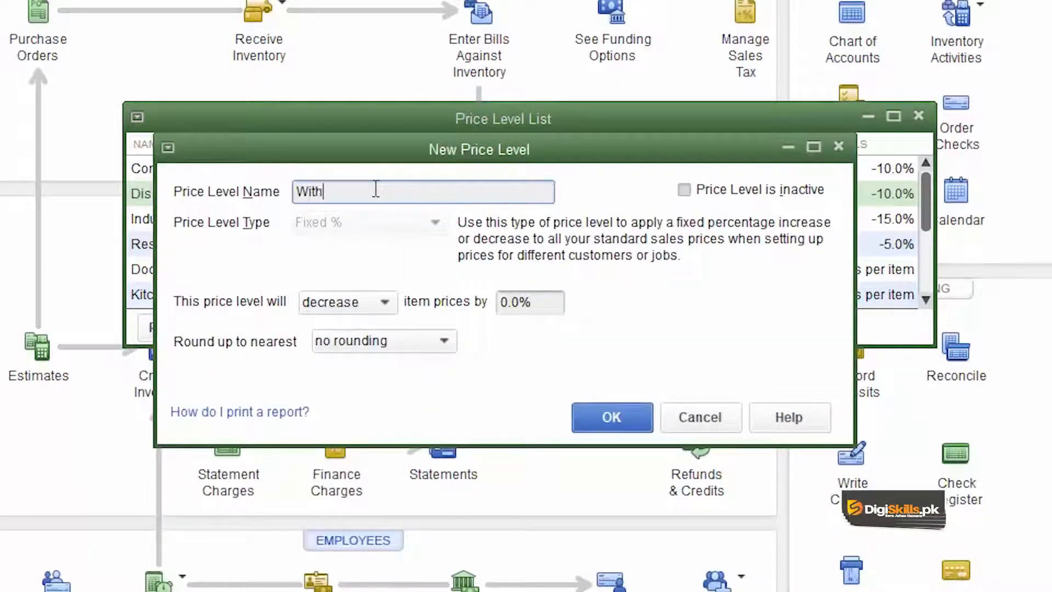
text(Trans)
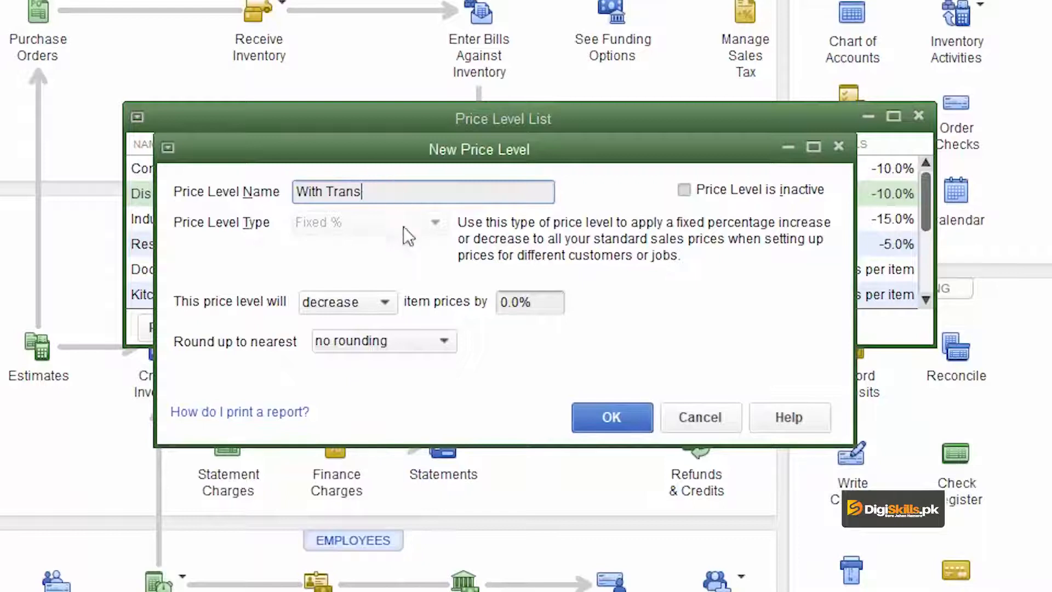
Save the With Trans price level with a 10.0% increase in item prices, and close the Price Level List
click(389, 307)
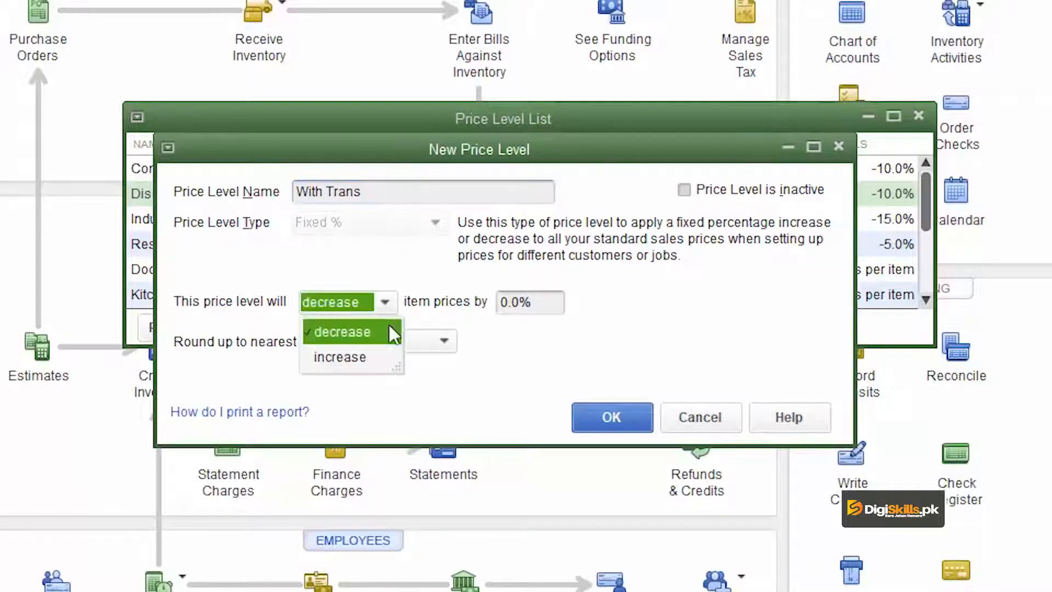
click(377, 355)
click(501, 301)
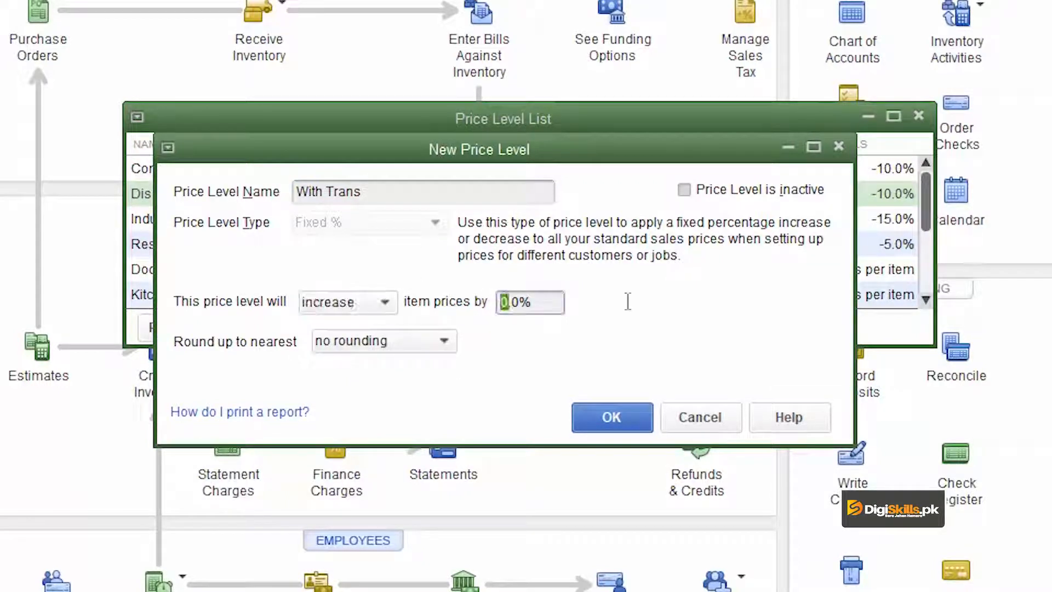
text(10)
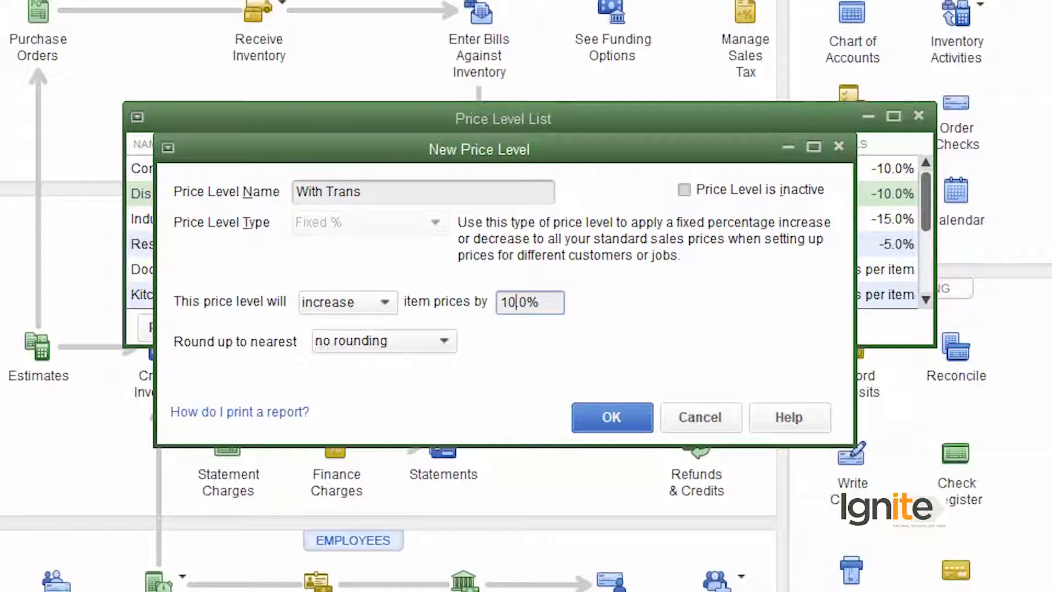
click(606, 418)
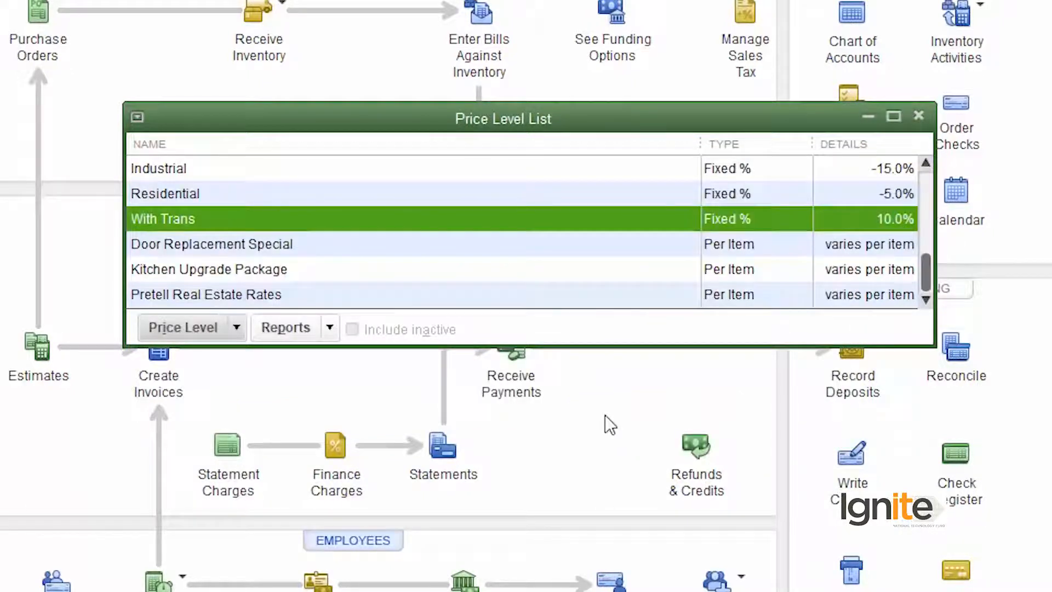
scroll(901, 159, up, 1)
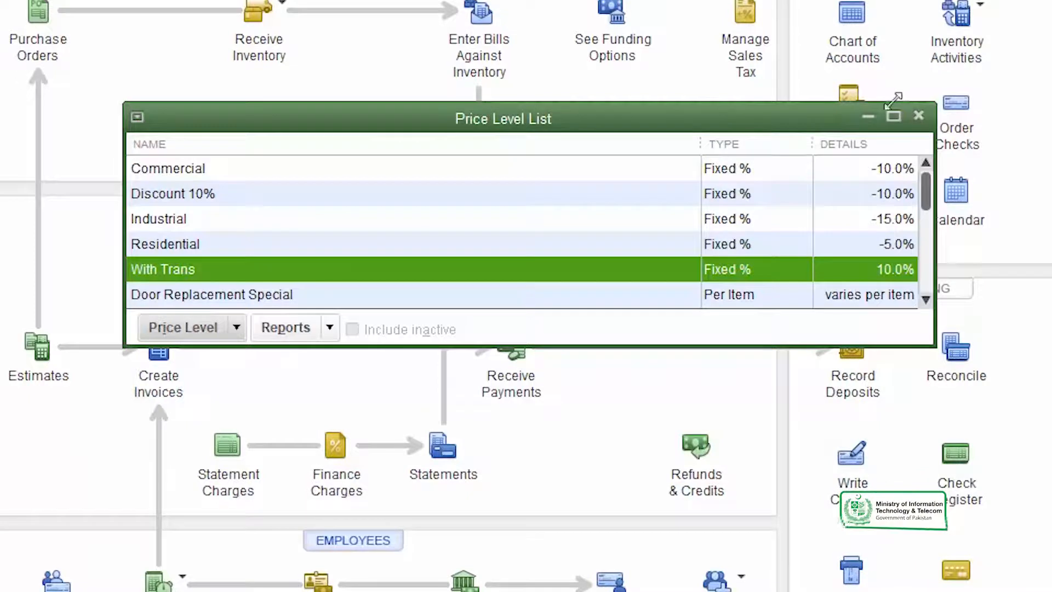
click(918, 115)
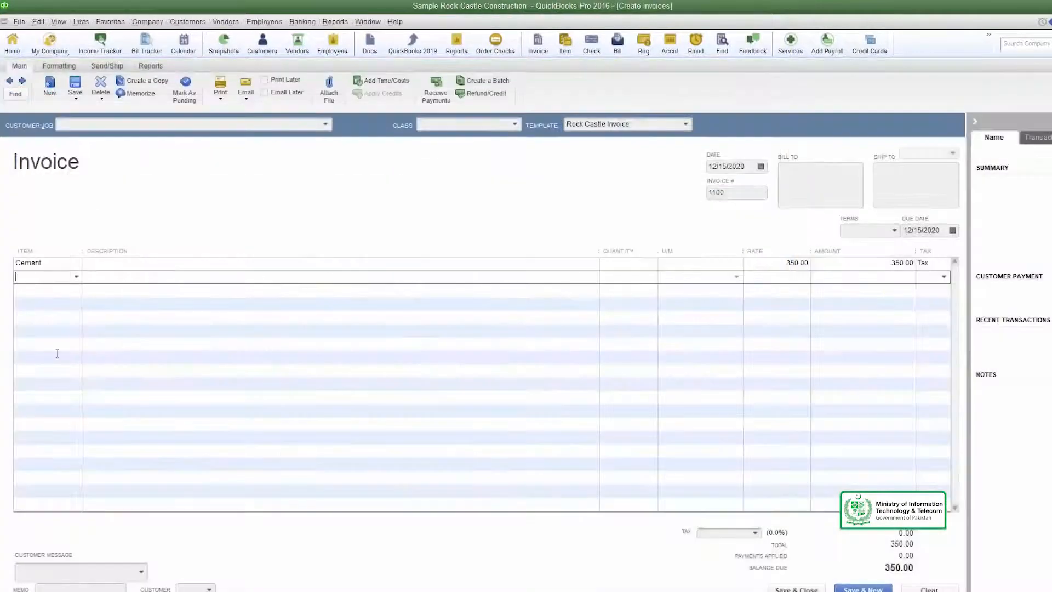
Apply the Discount 10% price level to the Cement line's rate on the invoice and set its quantity to 10
click(798, 264)
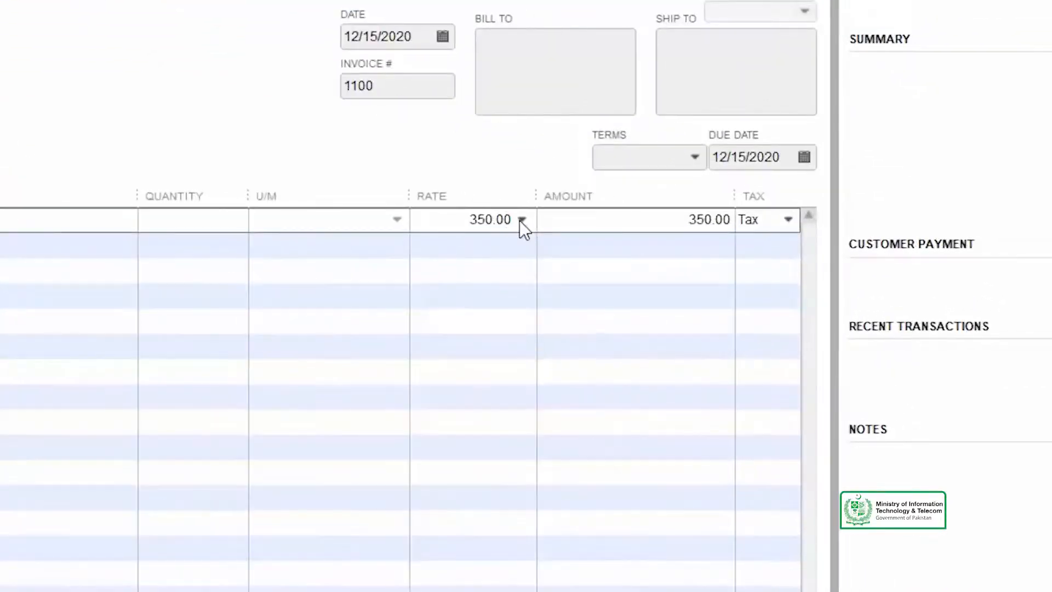
click(520, 220)
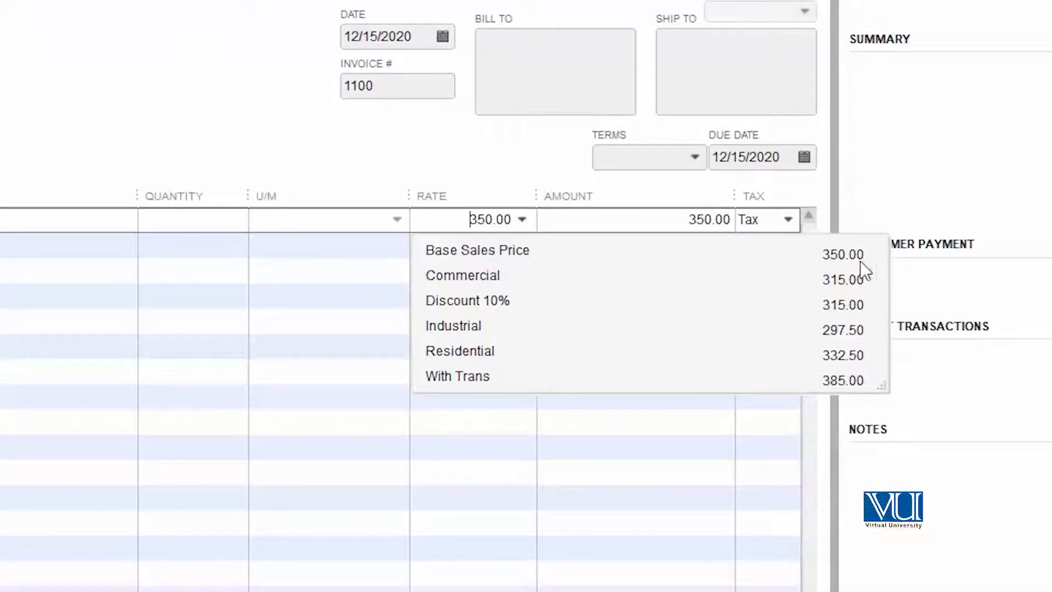
click(438, 302)
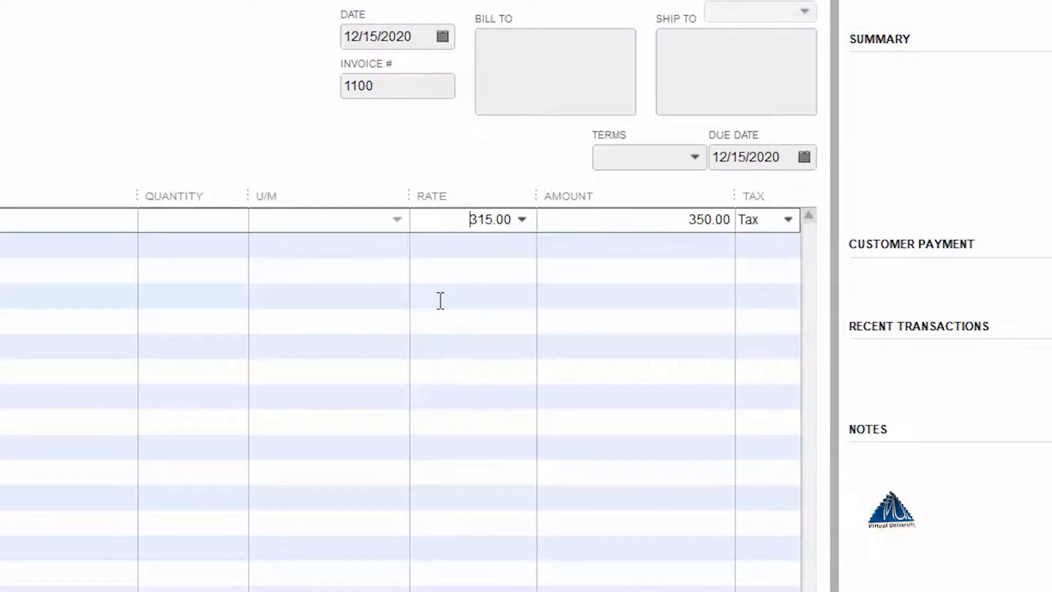
click(185, 225)
text(10)
key(Tab)
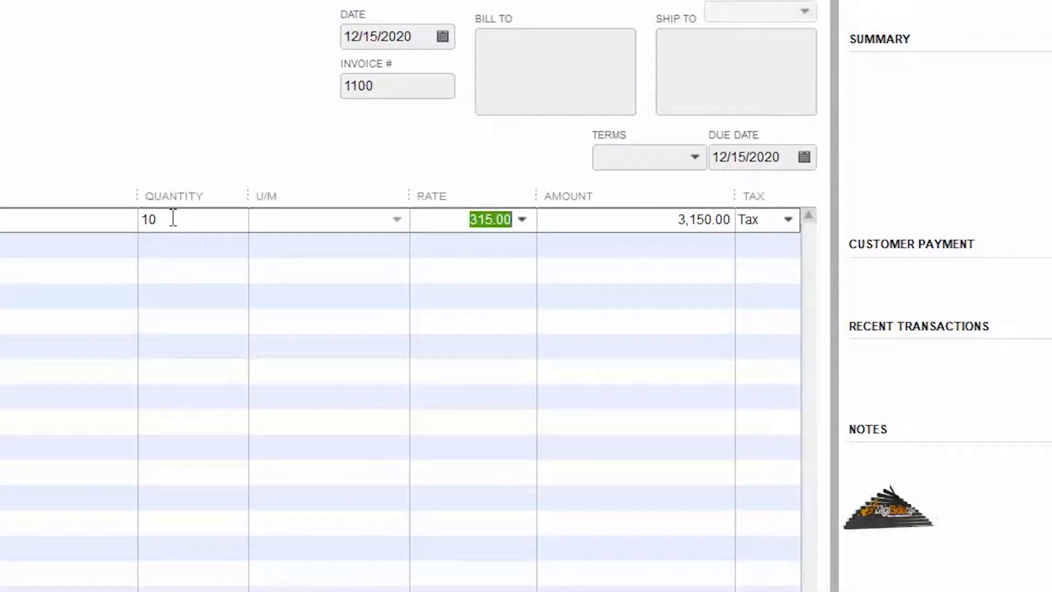
Switch the Cement line's rate to the With Trans price level and update the line amount
click(522, 221)
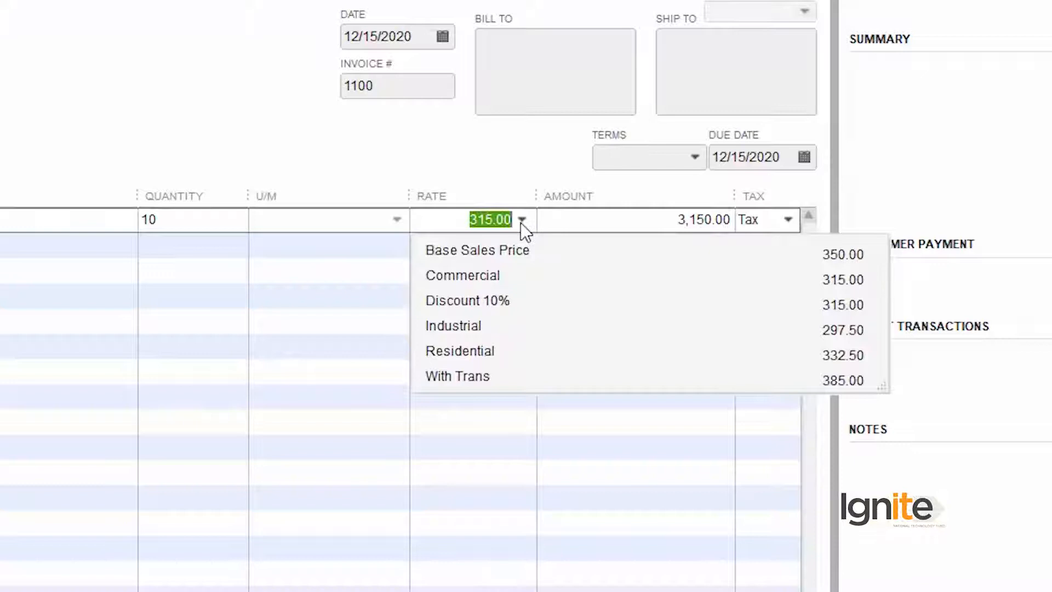
click(495, 377)
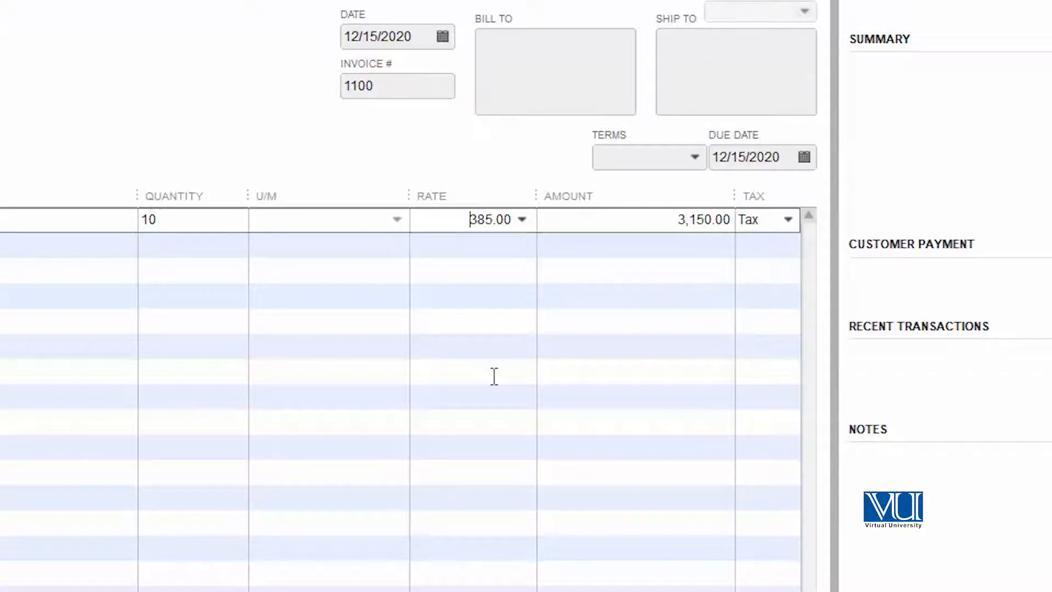
click(522, 220)
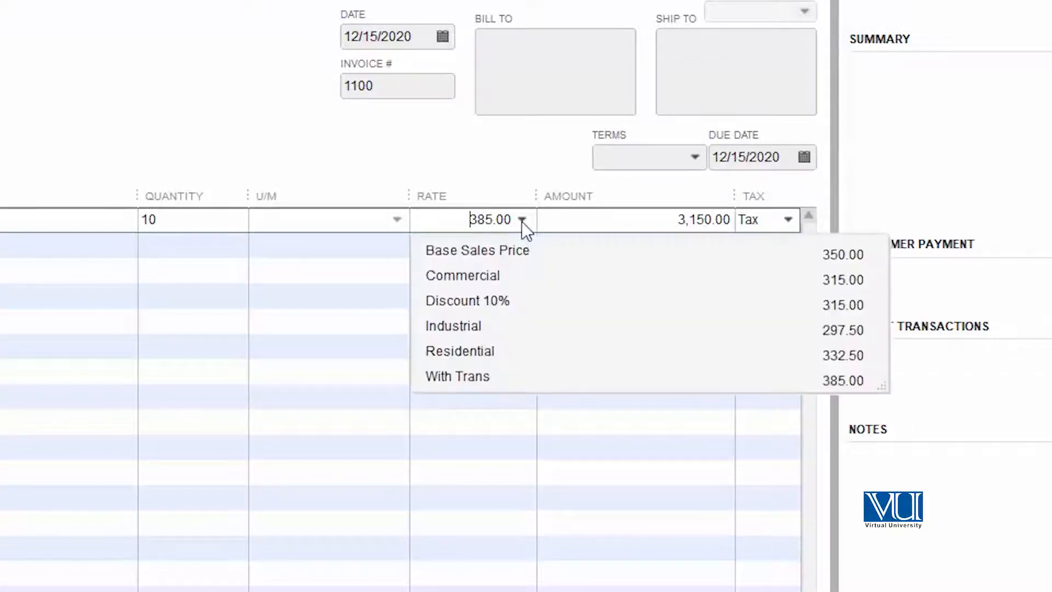
click(507, 383)
click(361, 282)
Set the Cement line's rate to the Base Sales Price
click(517, 225)
click(522, 221)
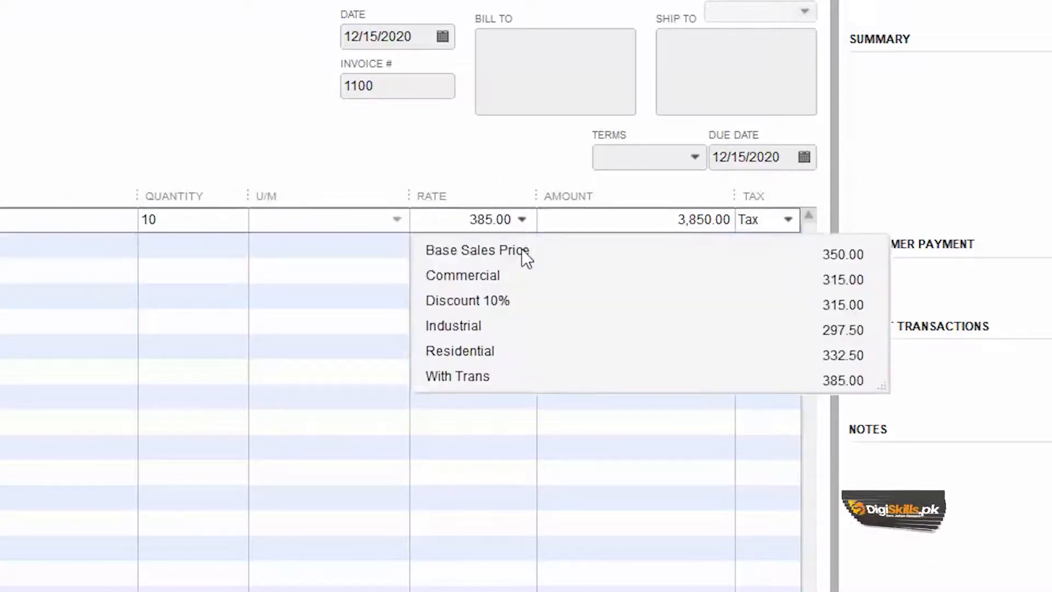
click(521, 251)
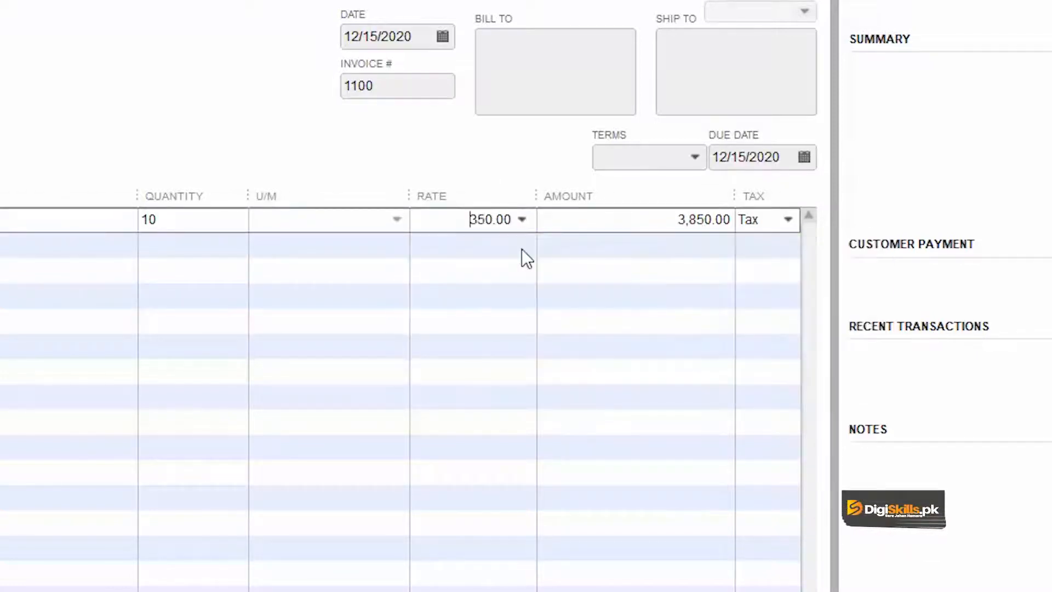
Return the Cement line's rate to the Discount 10% price level and close the invoice window
click(520, 222)
click(523, 301)
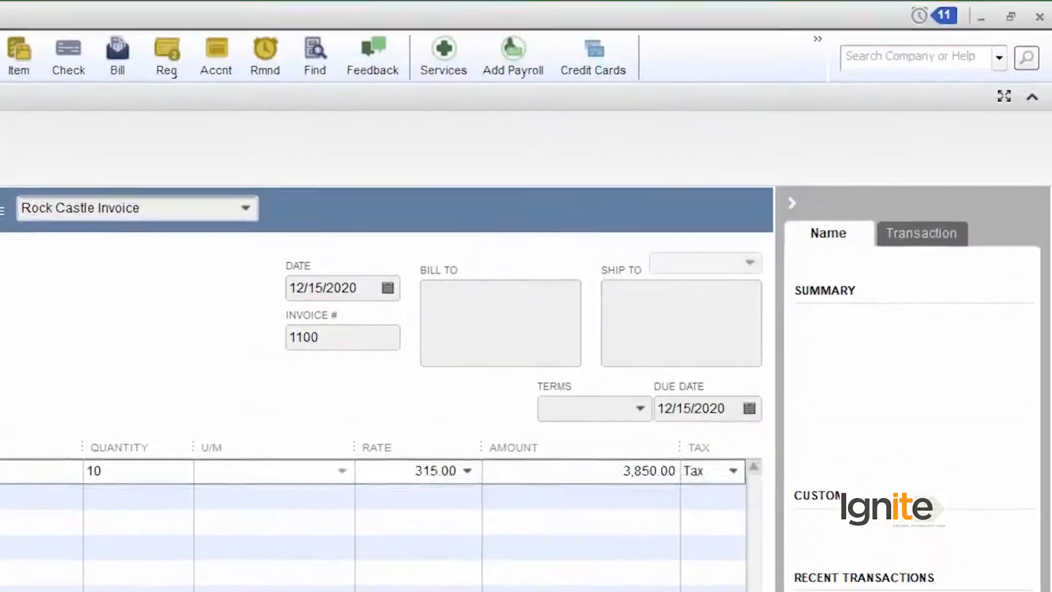
click(1039, 18)
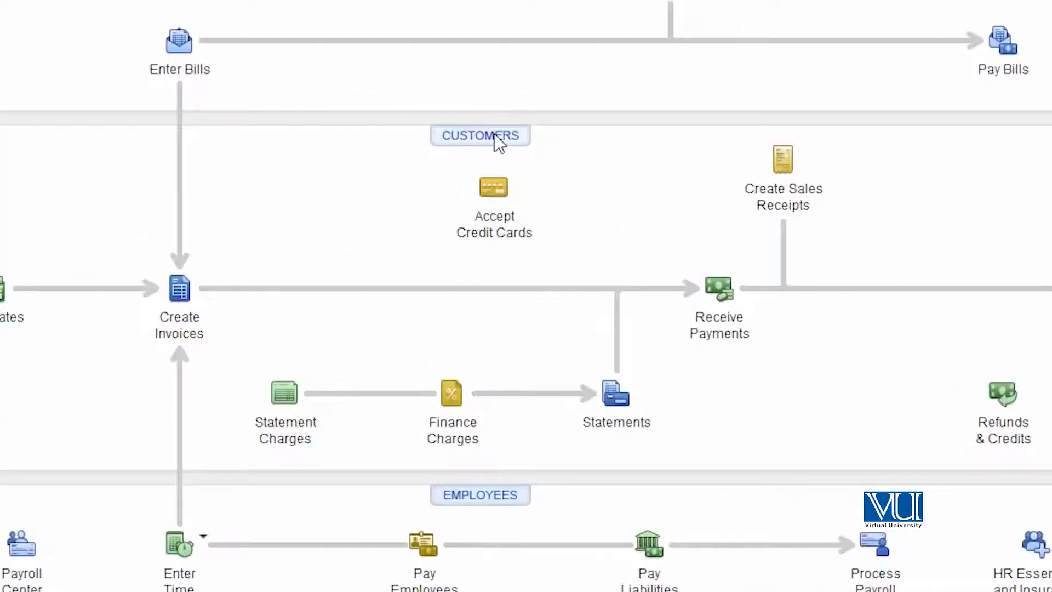
Open the Customer Center and widen the Name column in the customers and jobs list
click(494, 133)
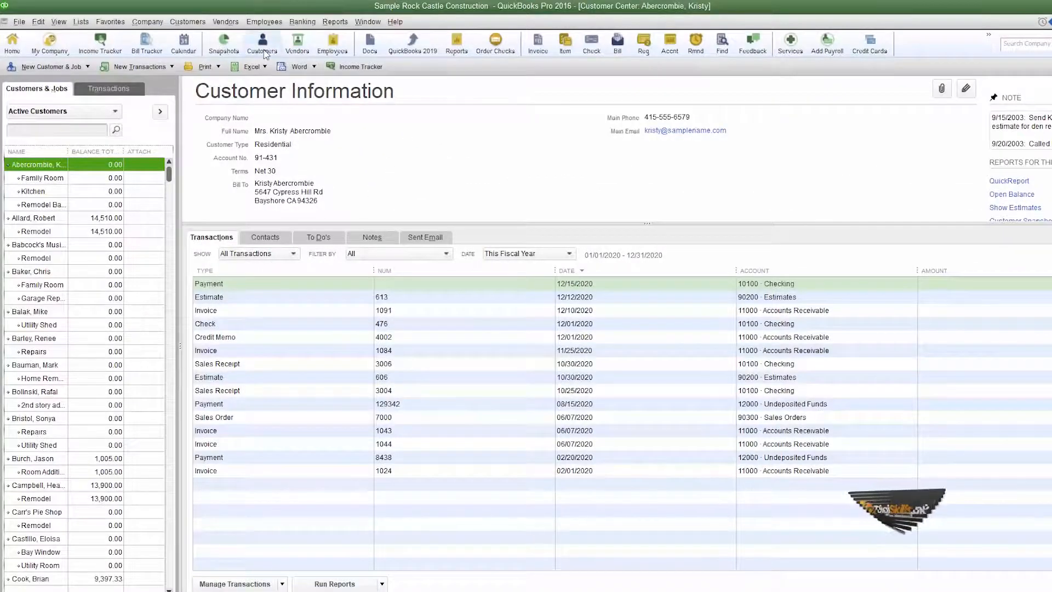
click(194, 25)
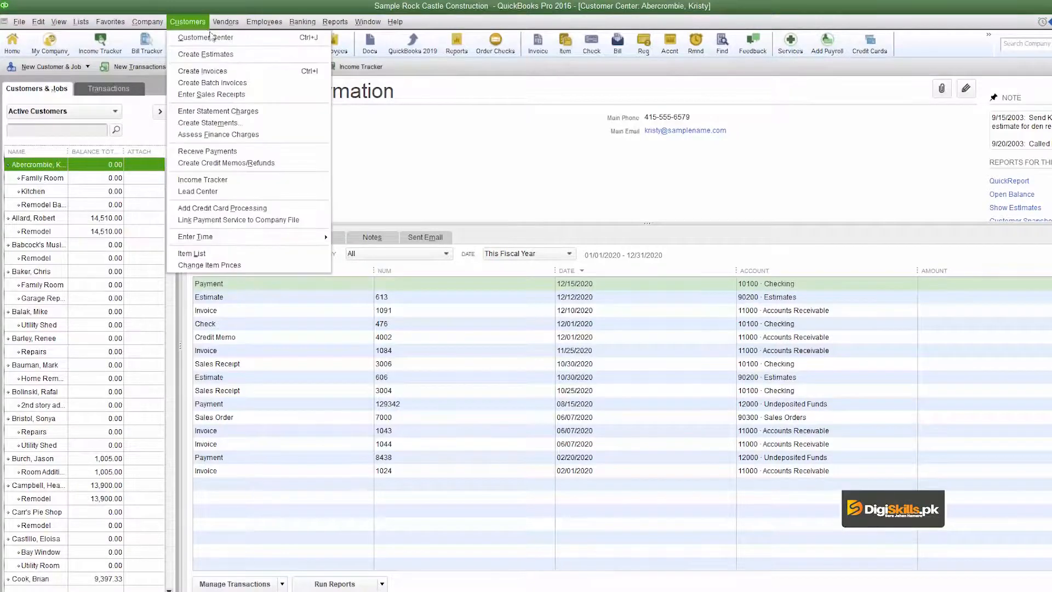
click(235, 37)
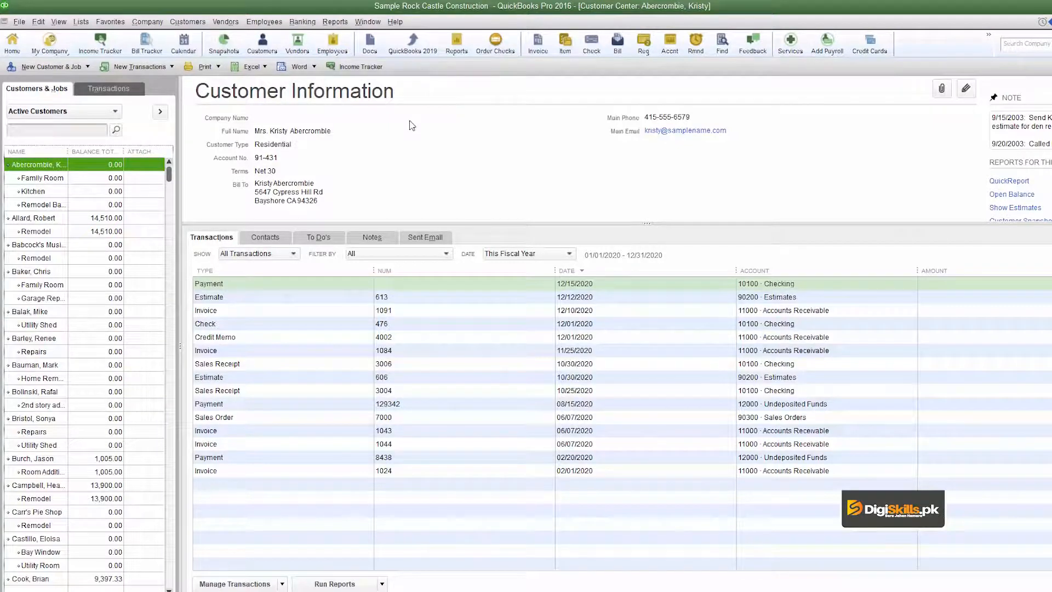
drag(68, 151, 91, 152)
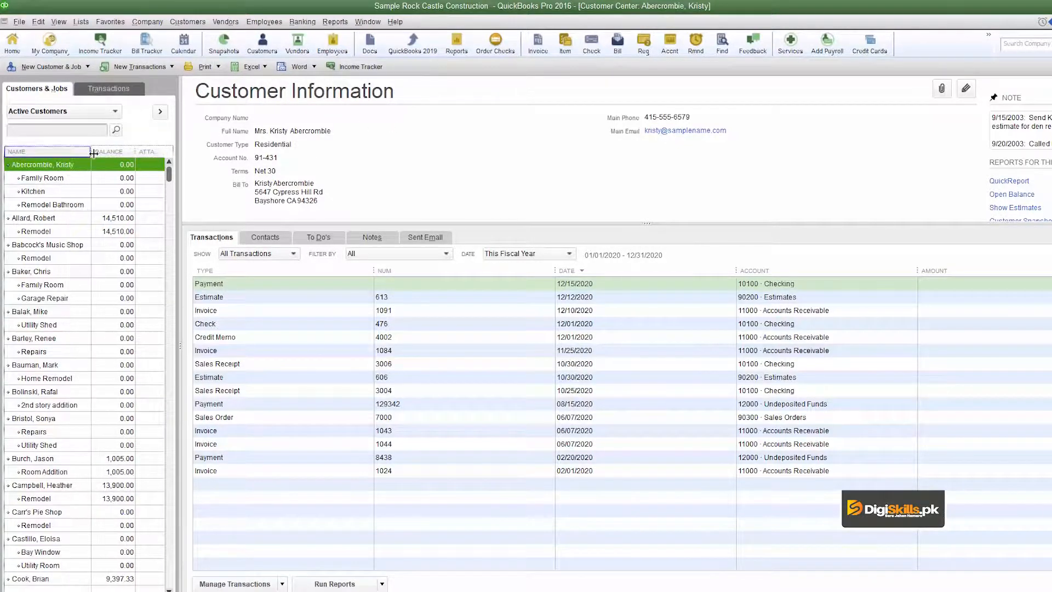
Assign the Discount 10% price level to the customer listed directly after Babcock's Music Shop and save the customer record
double_click(82, 272)
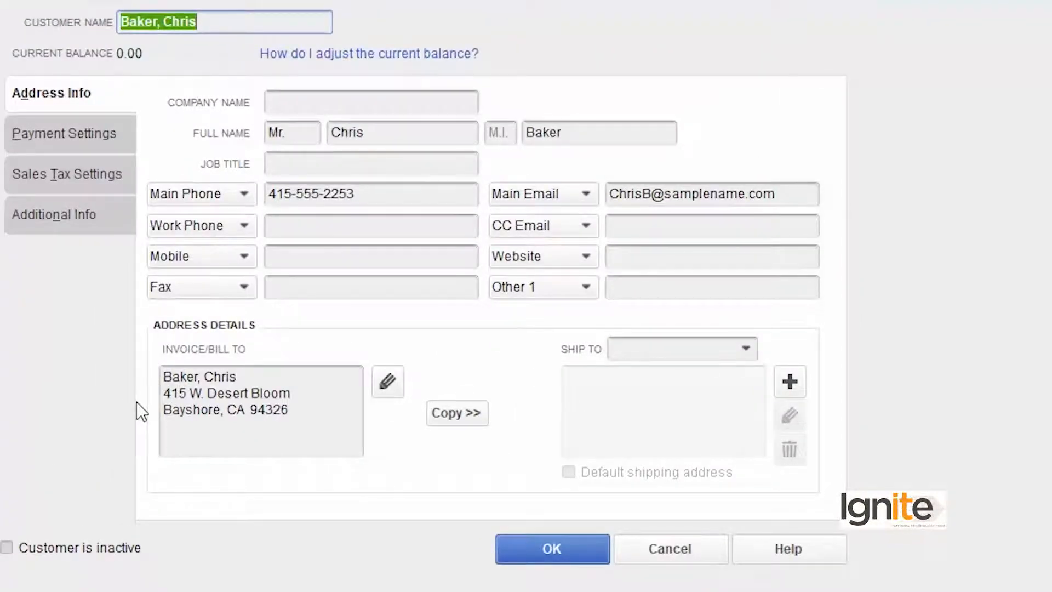
click(95, 215)
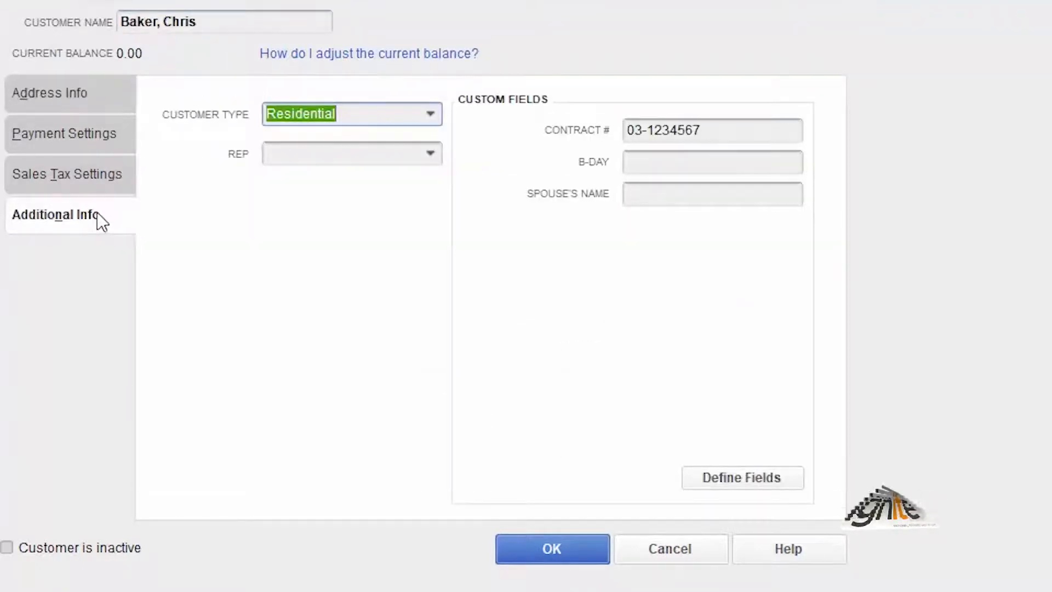
click(84, 138)
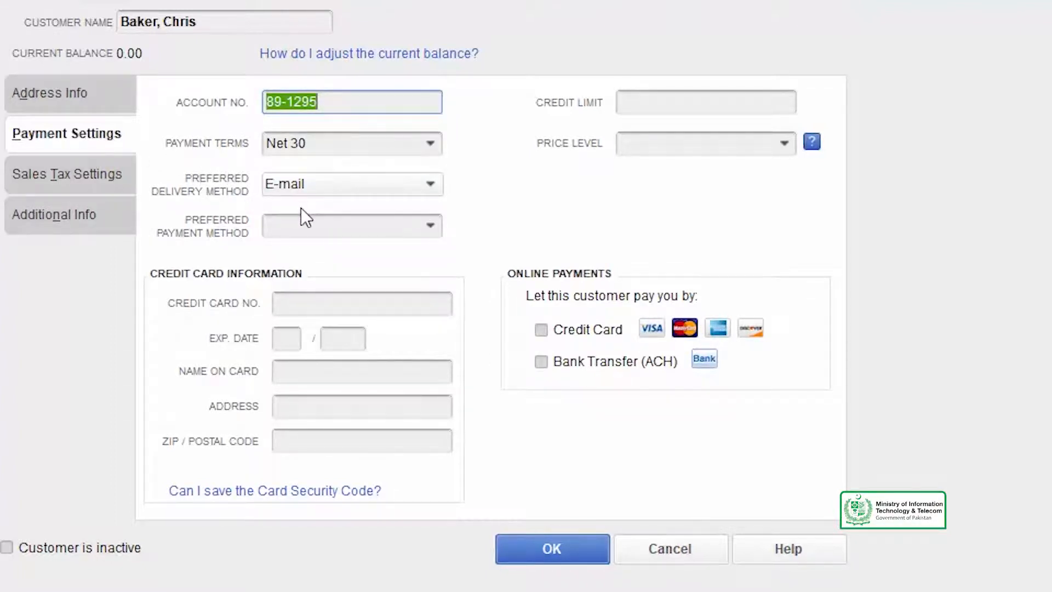
click(785, 142)
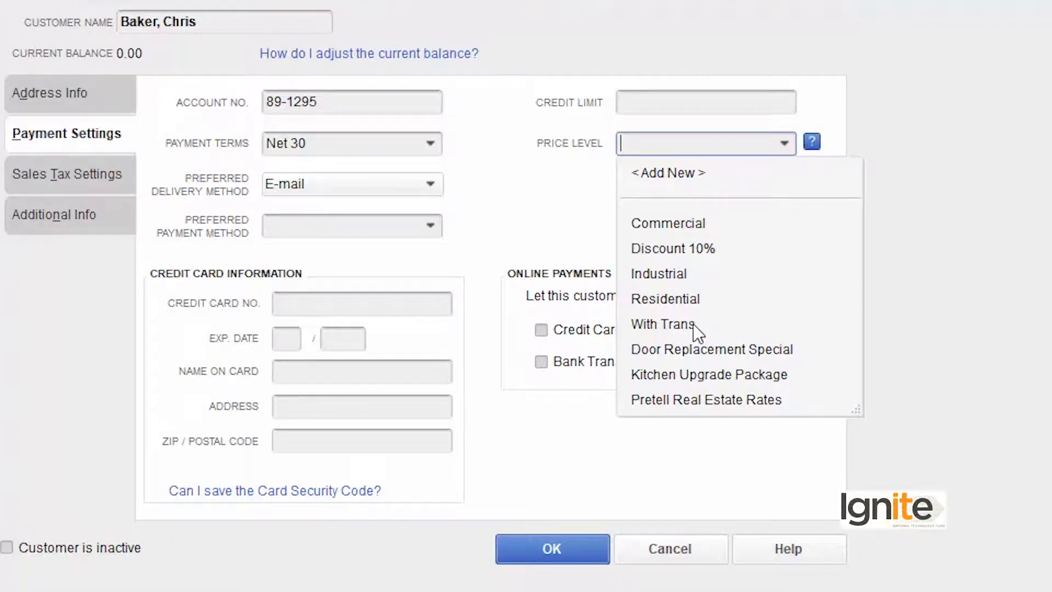
click(676, 252)
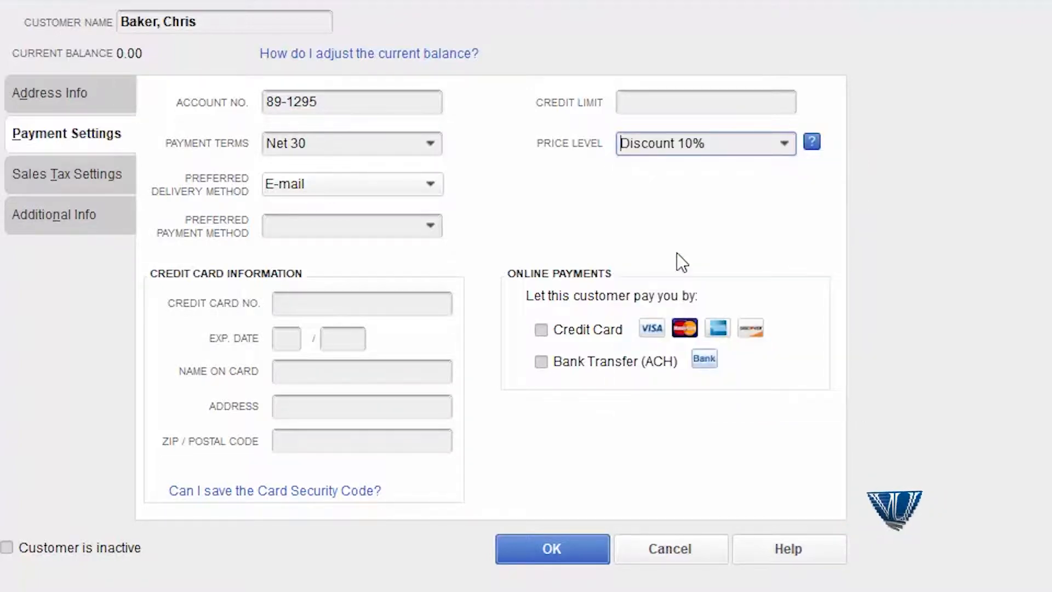
click(547, 547)
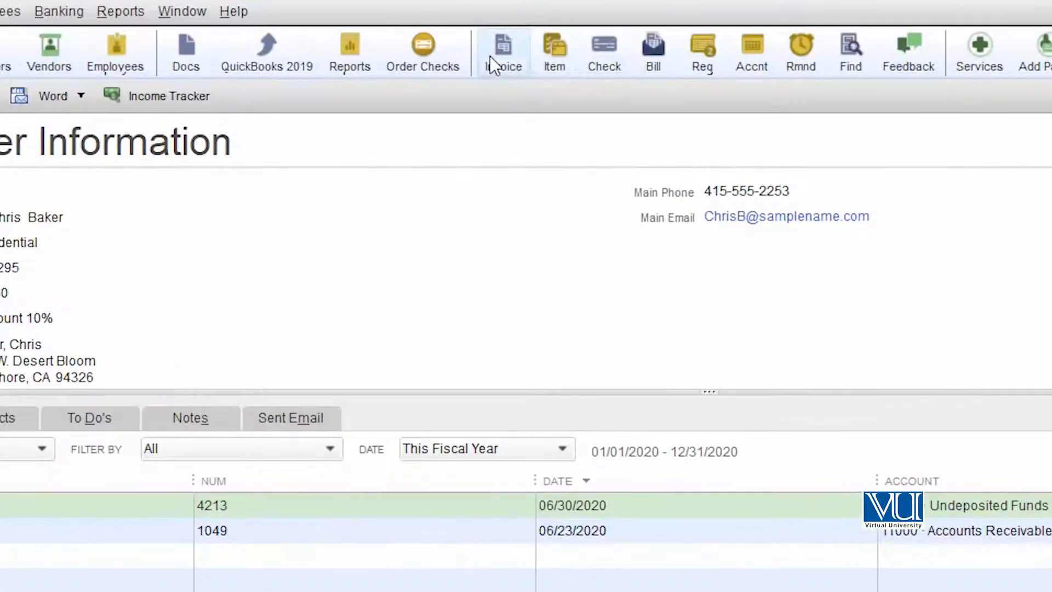
Start a new invoice for the customer assigned the Discount 10% price level
click(538, 43)
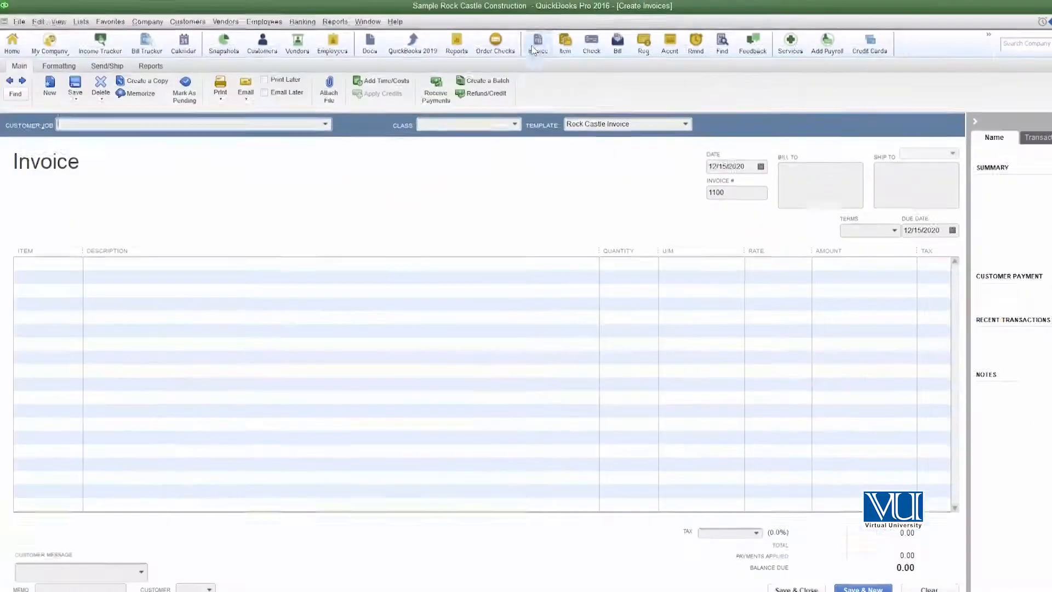
click(326, 124)
click(74, 279)
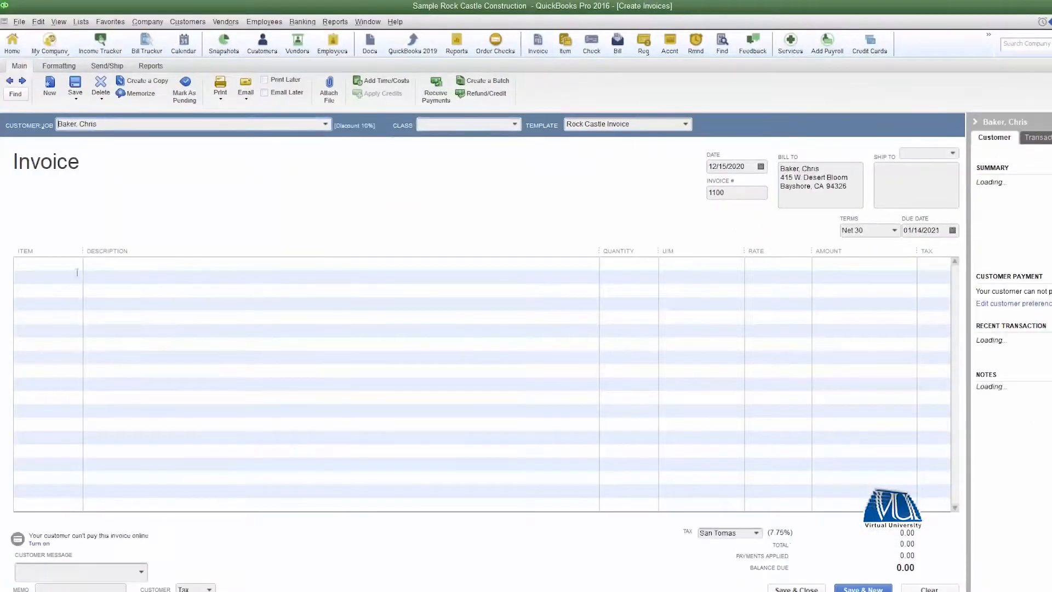
Add Cement as the invoice's first item and review the price levels offered for its rate
click(621, 266)
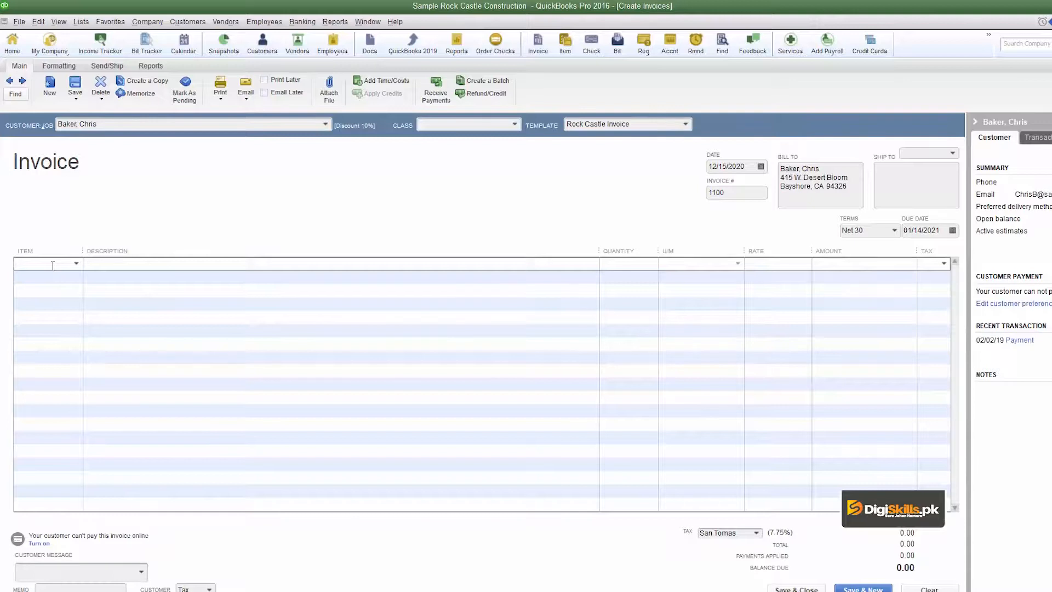
text(Cement)
key(Tab)
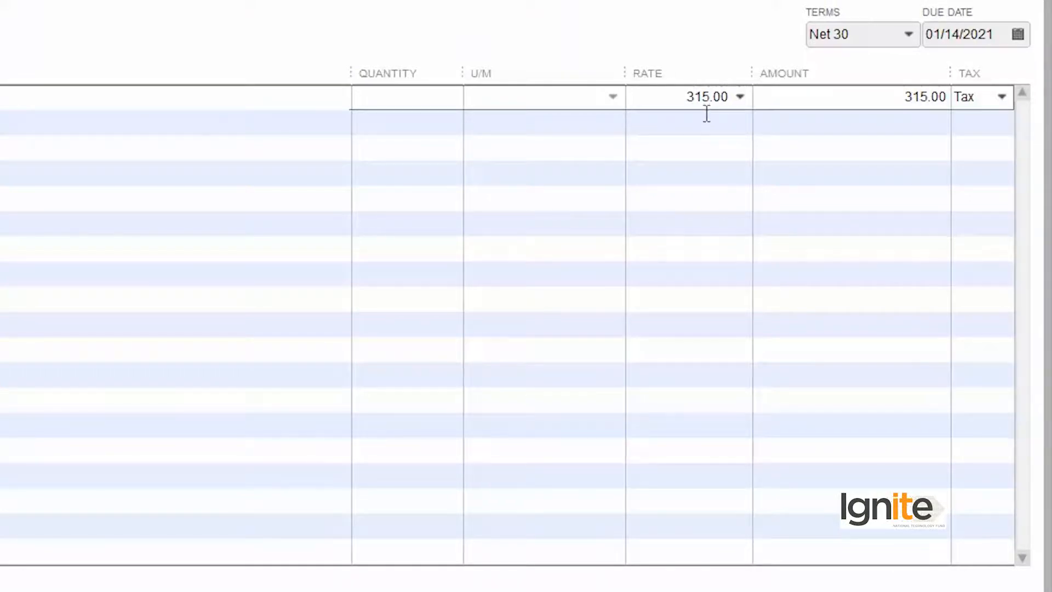
click(739, 97)
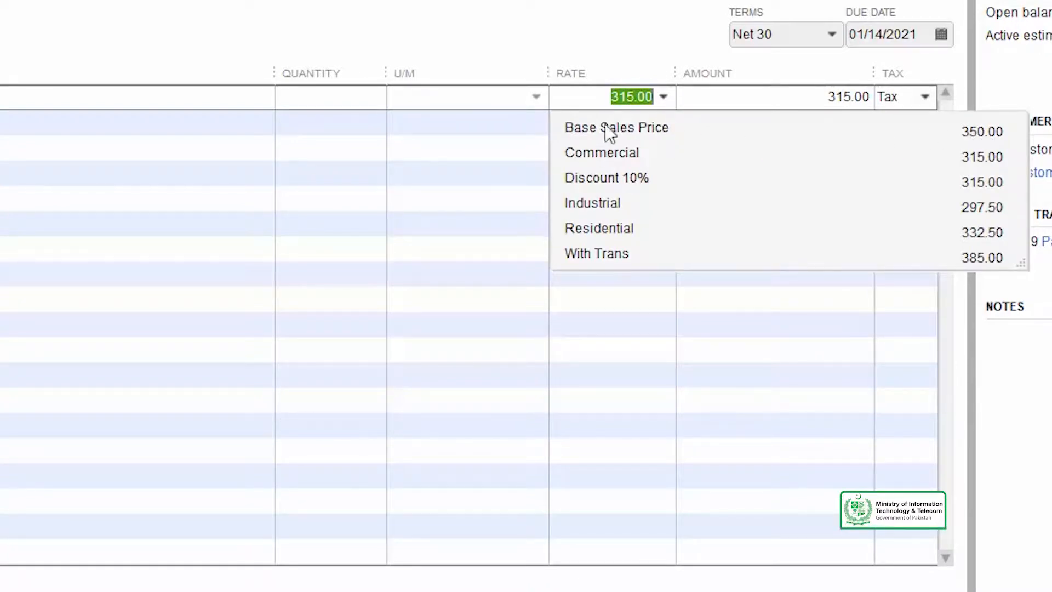
click(549, 76)
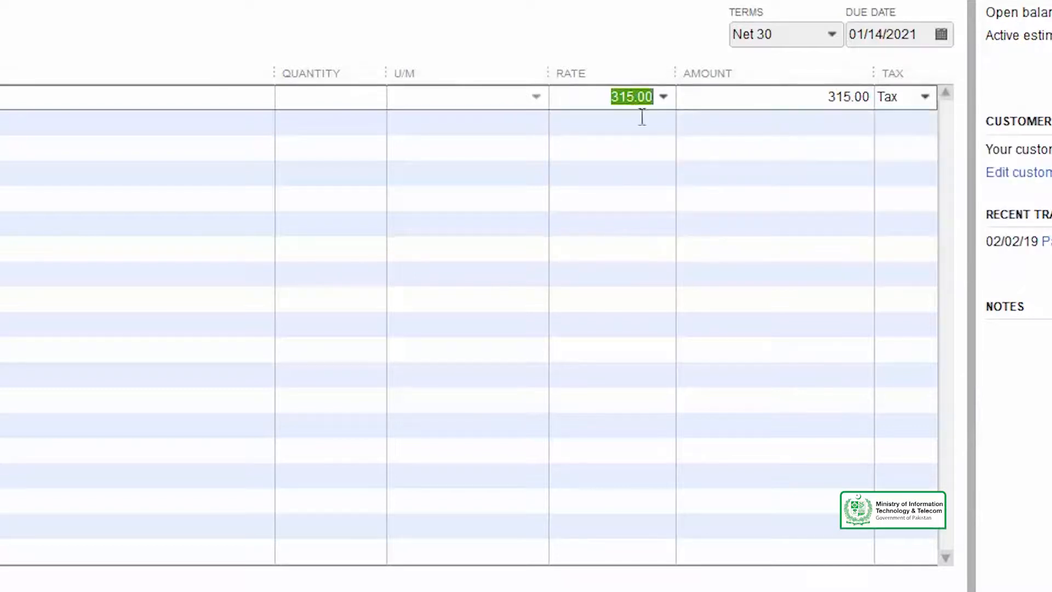